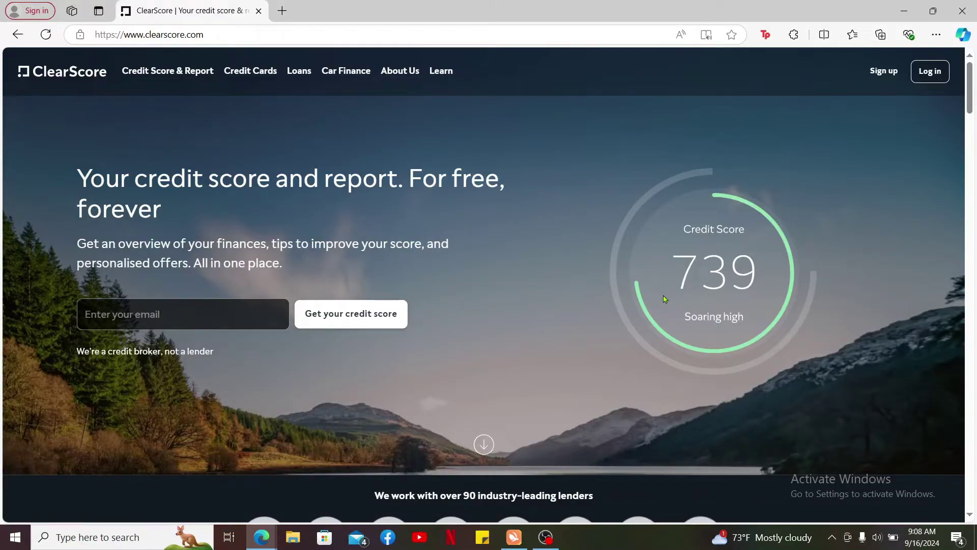
# Hide Edge to reveal the desktop and relaunch the browser from its desktop icon.
pyautogui.press('super+d')
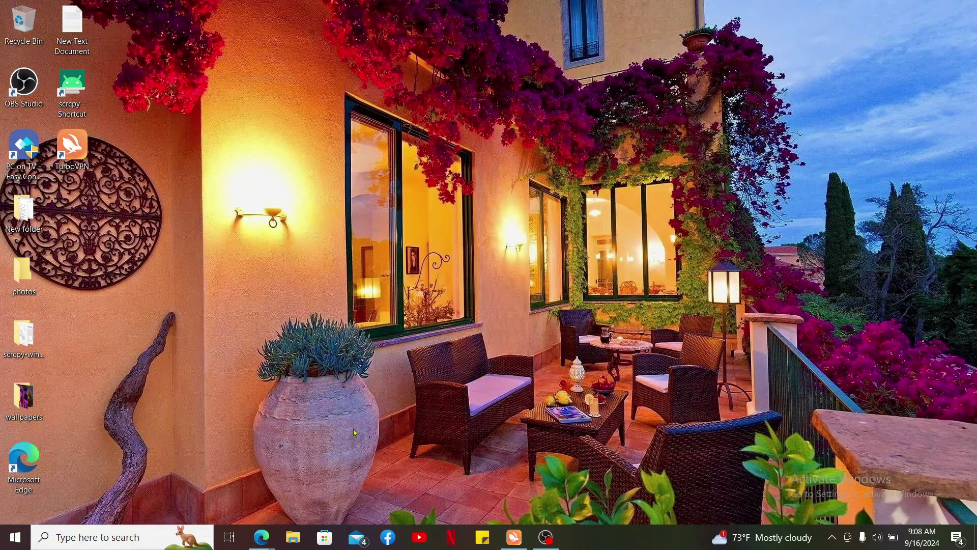
pyautogui.doubleClick(26, 458)
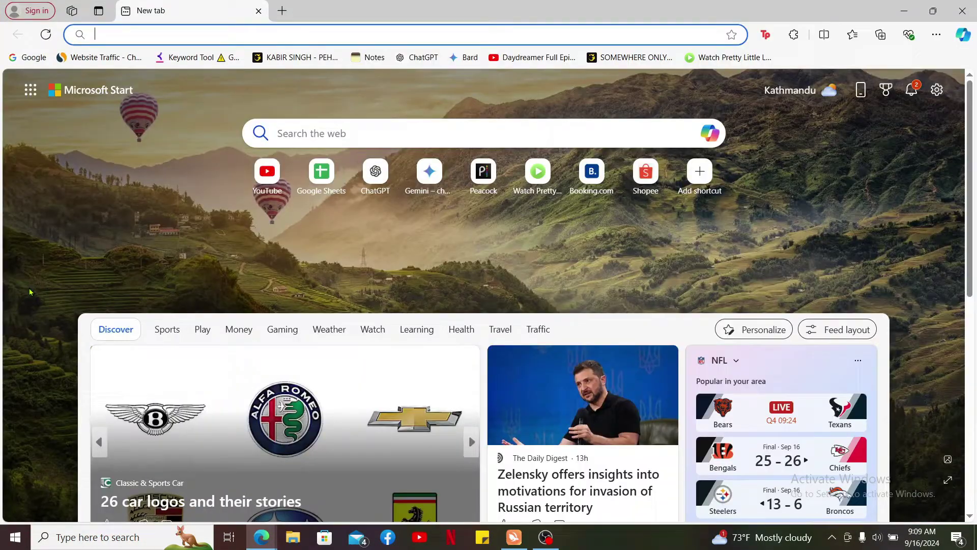
pyautogui.write('c')
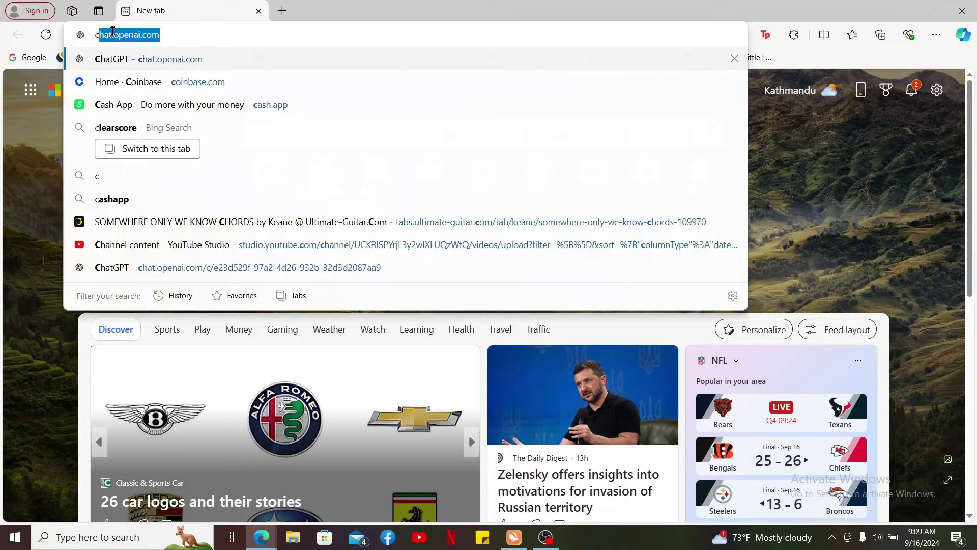
pyautogui.write('learscore.com')
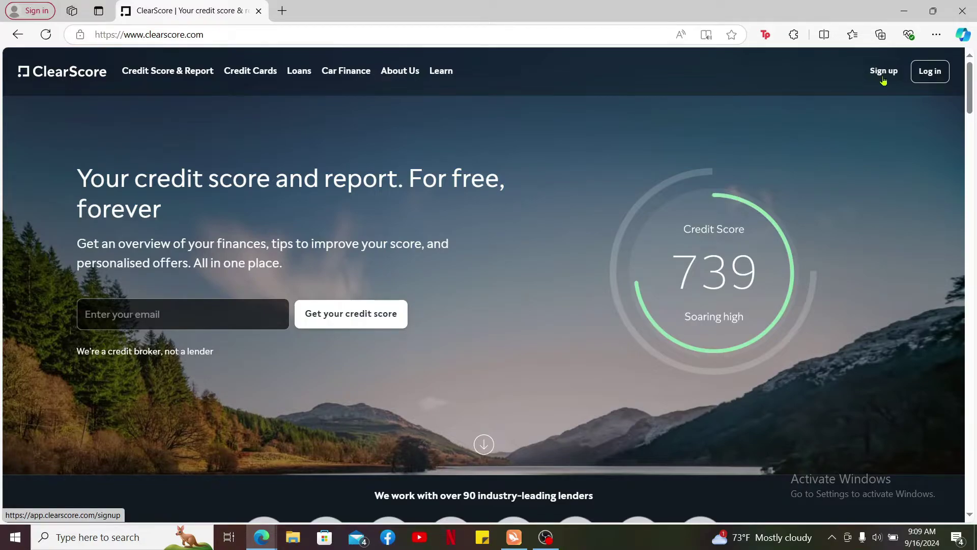
# Re-enter the sign-up email, keep United Kingdom as the country, and start sign-up.
pyautogui.click(883, 73)
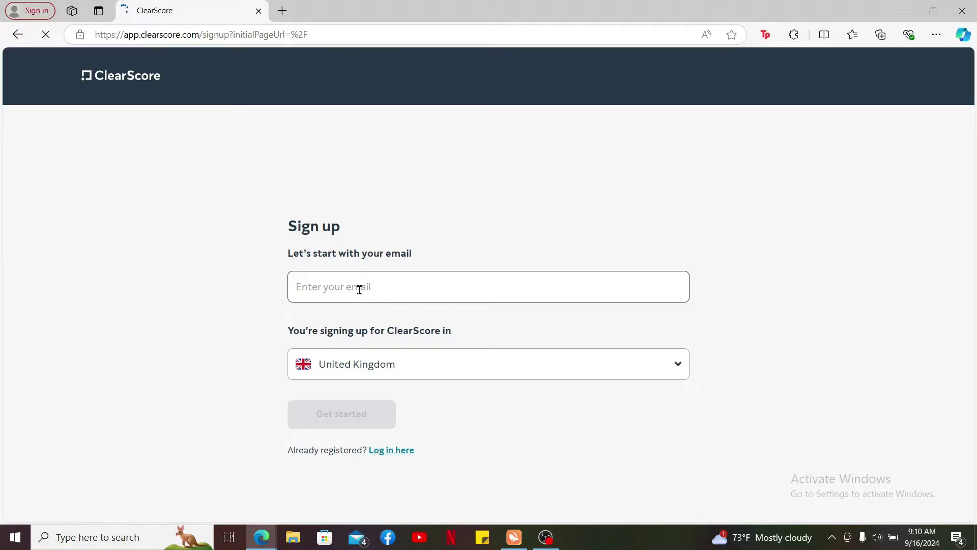
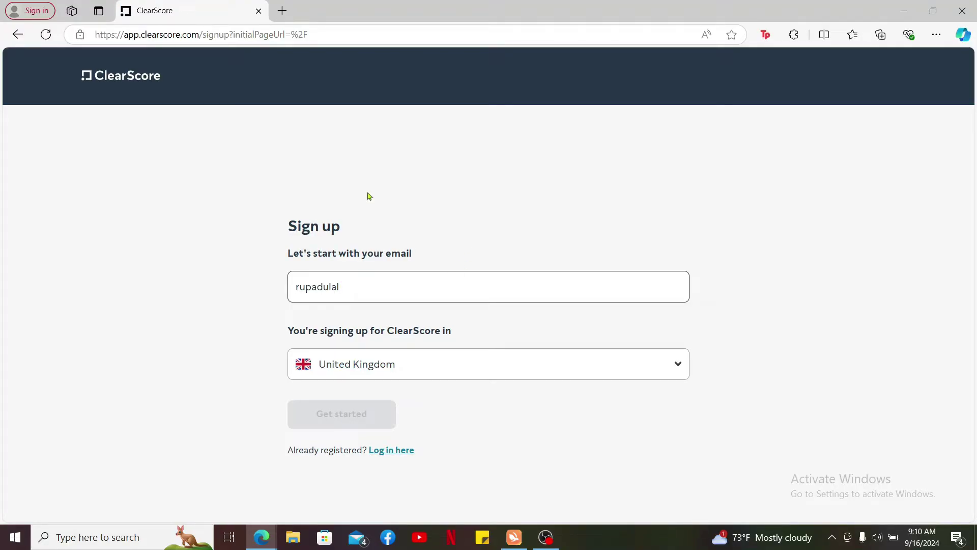
pyautogui.hotkey('ctrl', 'a')
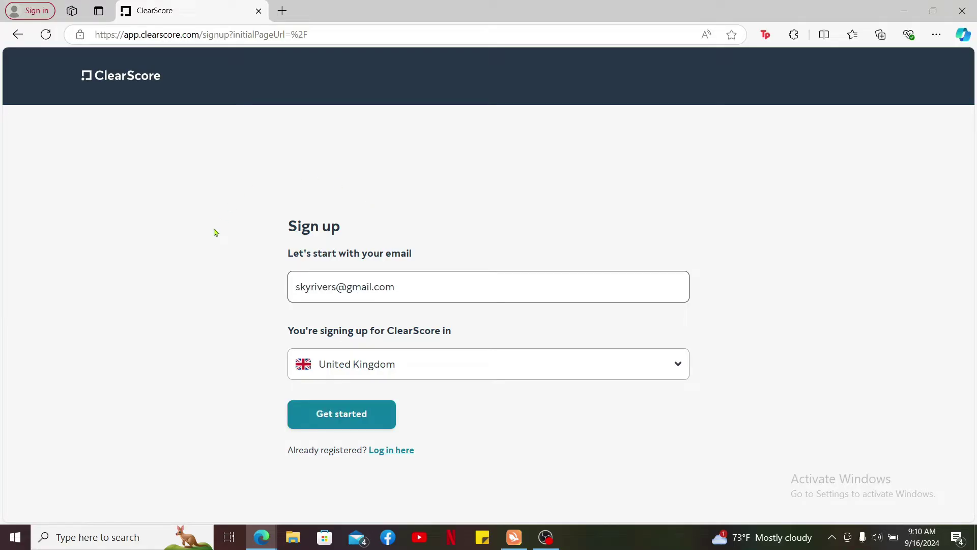
pyautogui.click(217, 232)
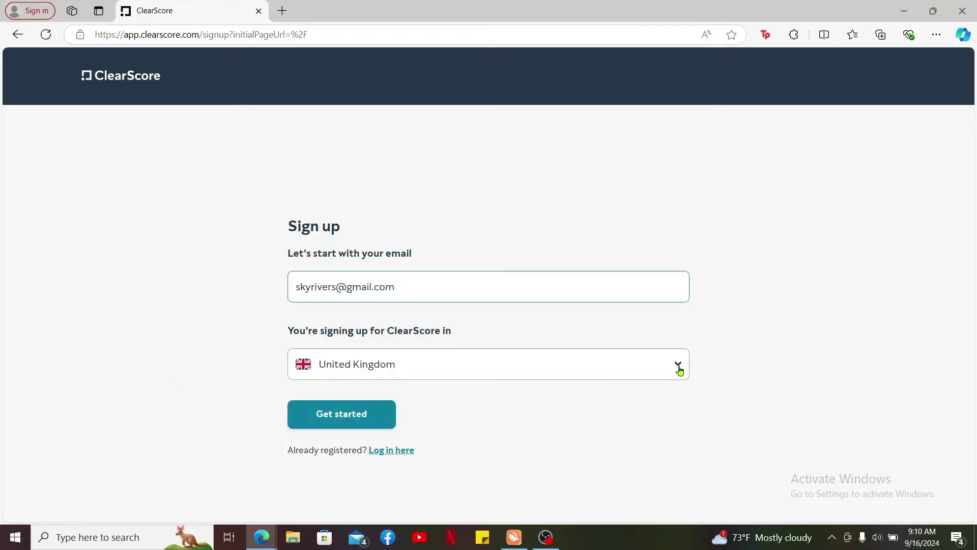
pyautogui.click(679, 370)
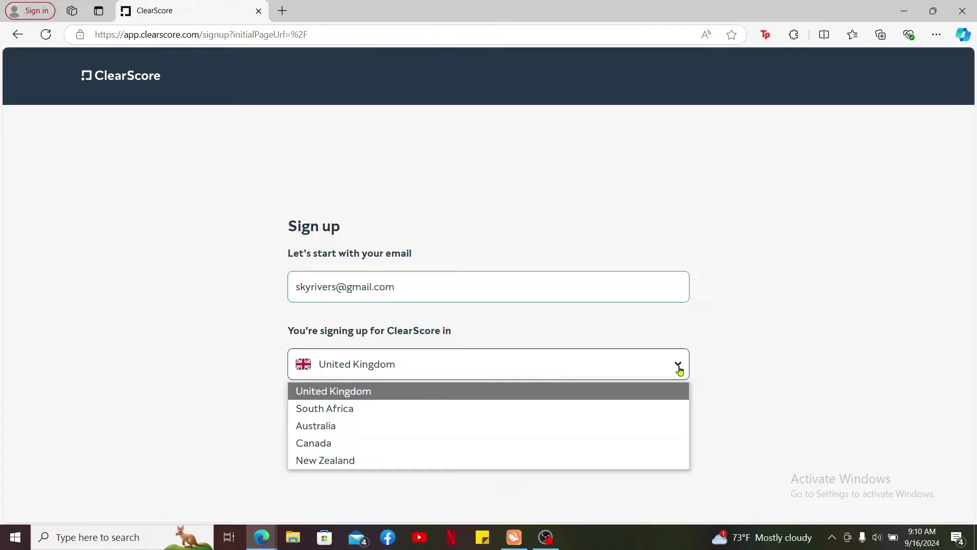
pyautogui.click(679, 370)
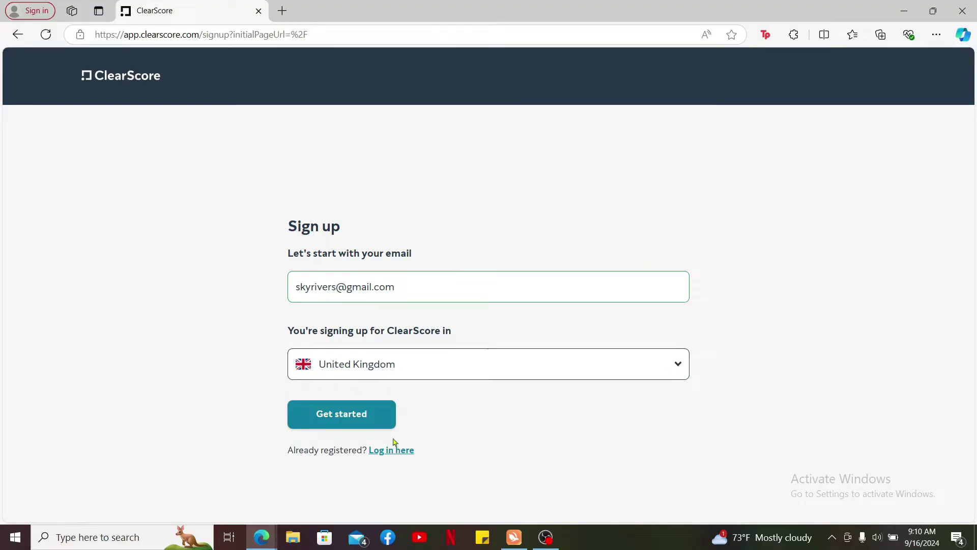
pyautogui.click(332, 422)
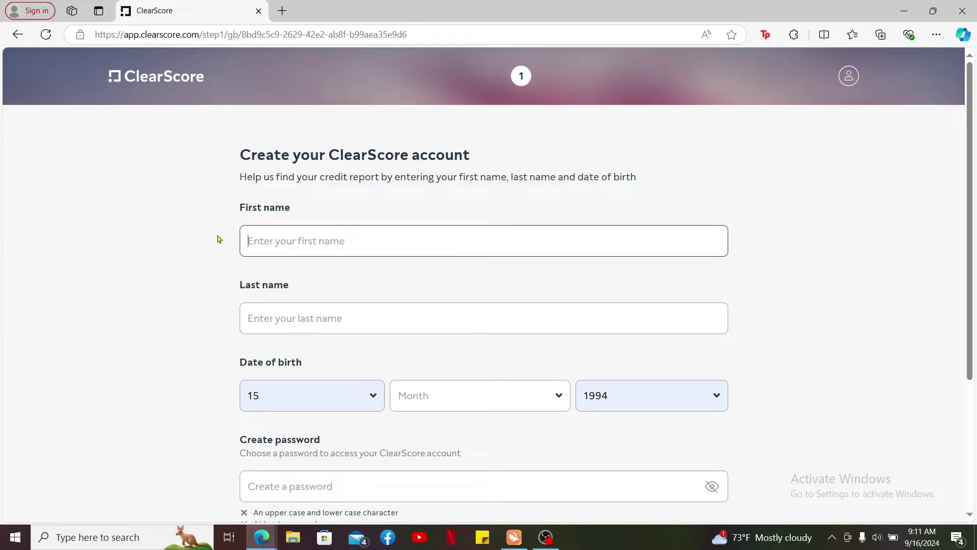
# Fill in the first and last name and choose April as the birth month.
pyautogui.press('Tab')
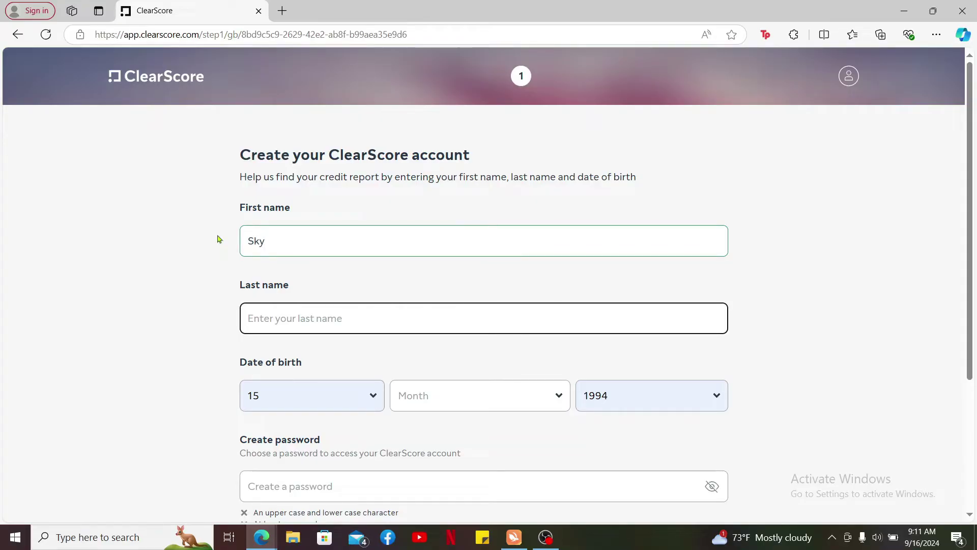
pyautogui.scroll(-2, 209, 252)
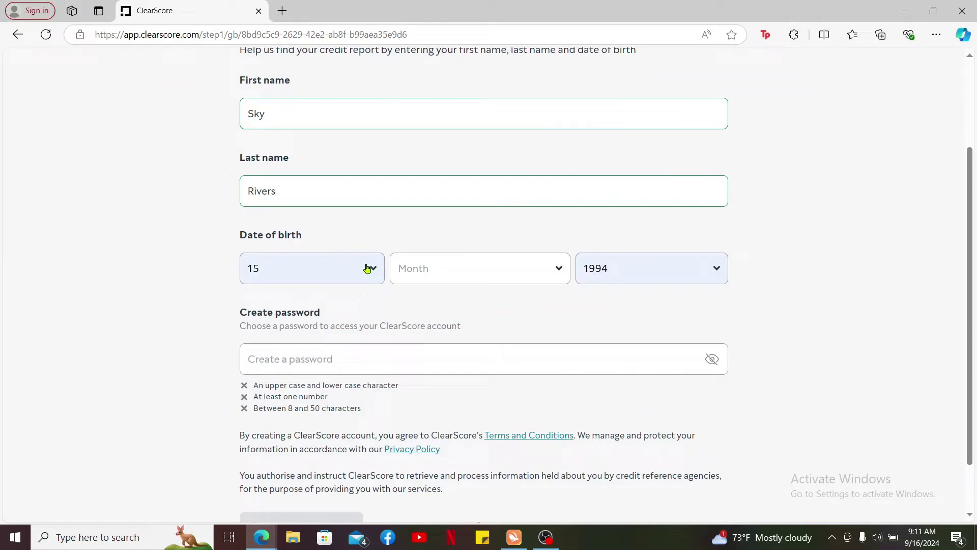
pyautogui.click(416, 271)
pyautogui.click(431, 367)
pyautogui.scroll(-1, 298, 290)
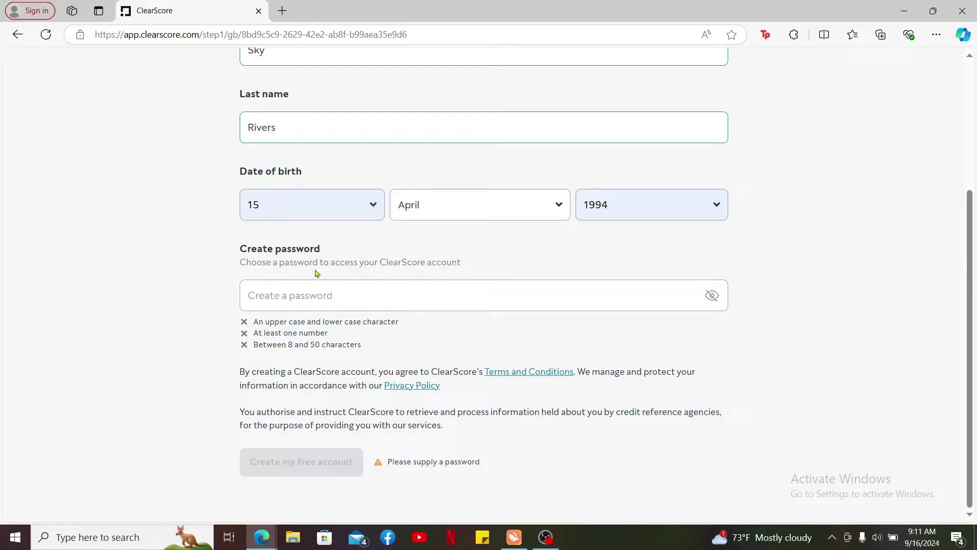
# Paste in a password that meets the listed requirements.
pyautogui.click(340, 290)
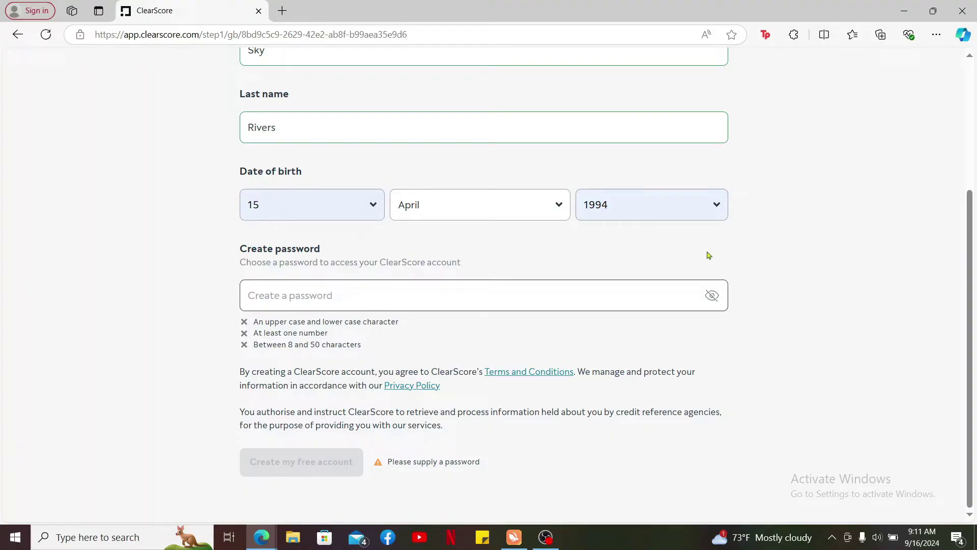
pyautogui.moveTo(376, 351); pyautogui.dragTo(242, 329)
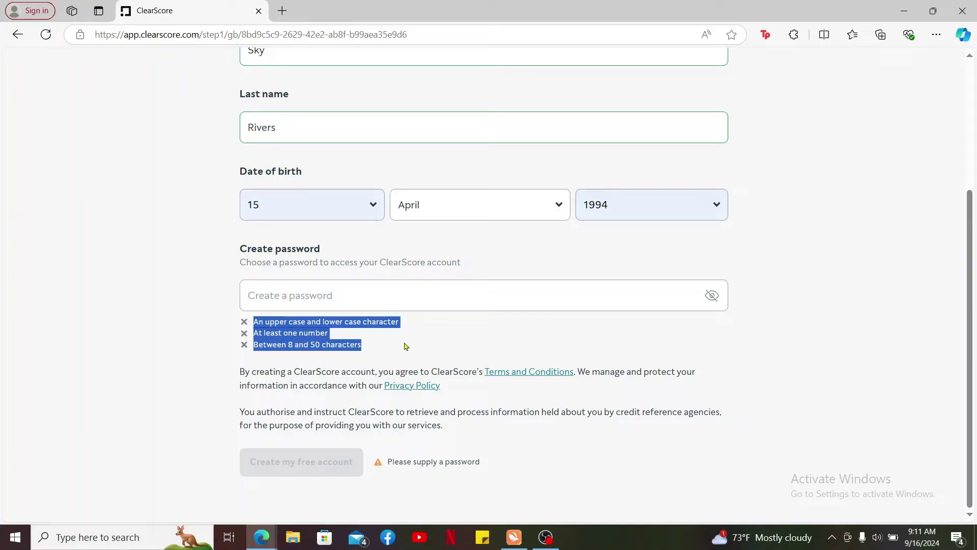
pyautogui.click(435, 303)
pyautogui.hotkey('ctrl', 'v')
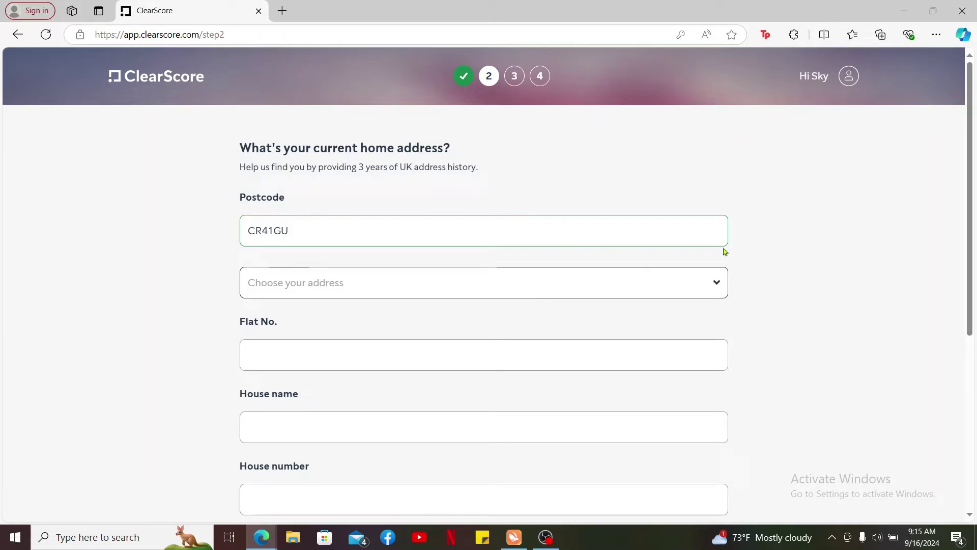
pyautogui.scroll(-1, 554, 332)
pyautogui.click(711, 218)
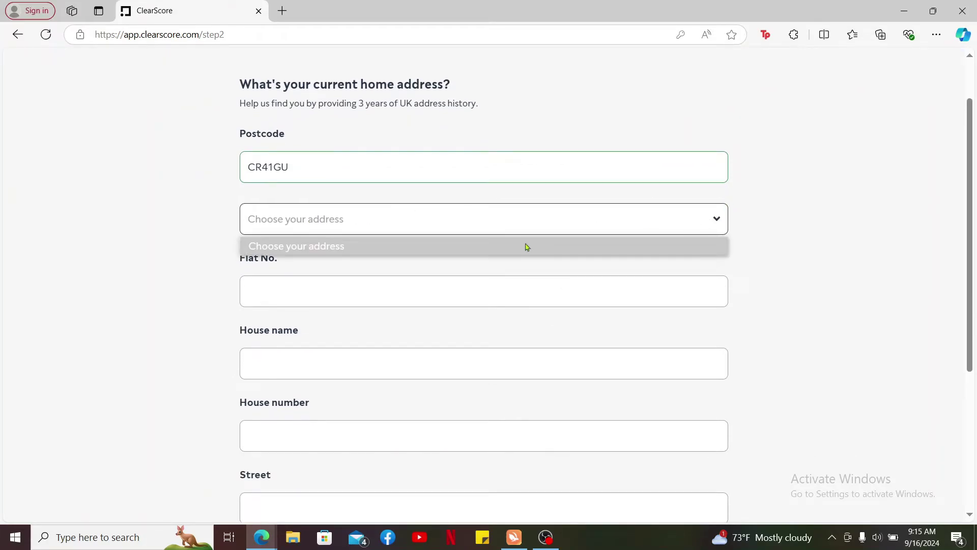
pyautogui.click(713, 218)
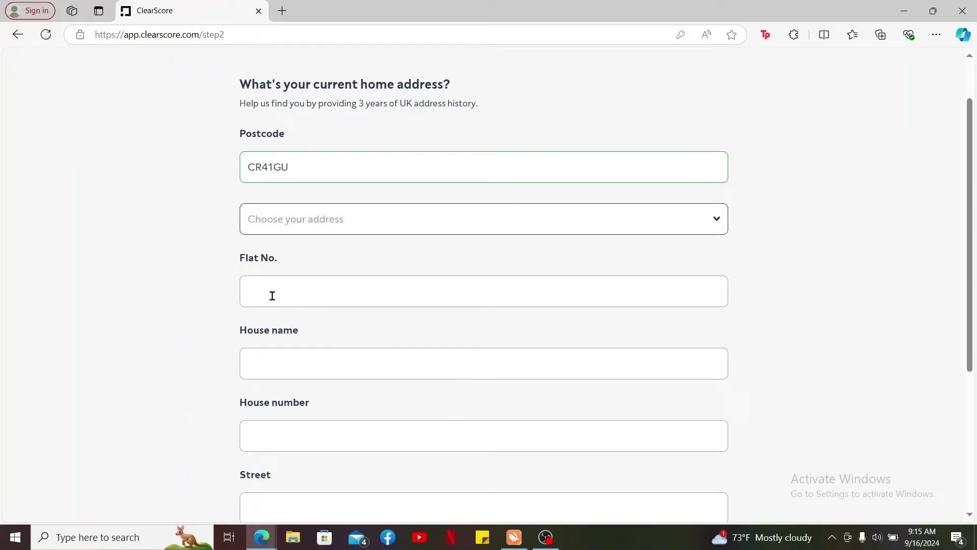
pyautogui.scroll(-2, 272, 295)
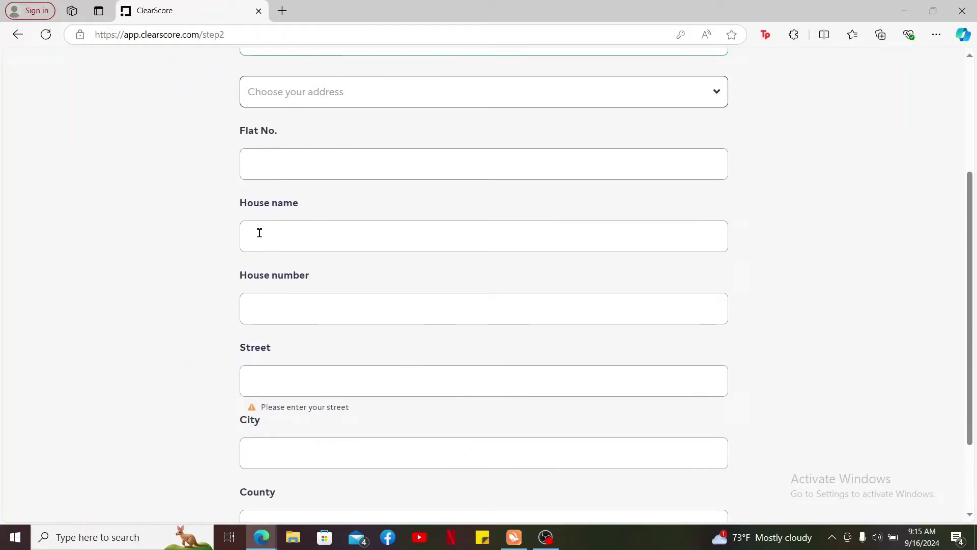
pyautogui.scroll(-1, 464, 327)
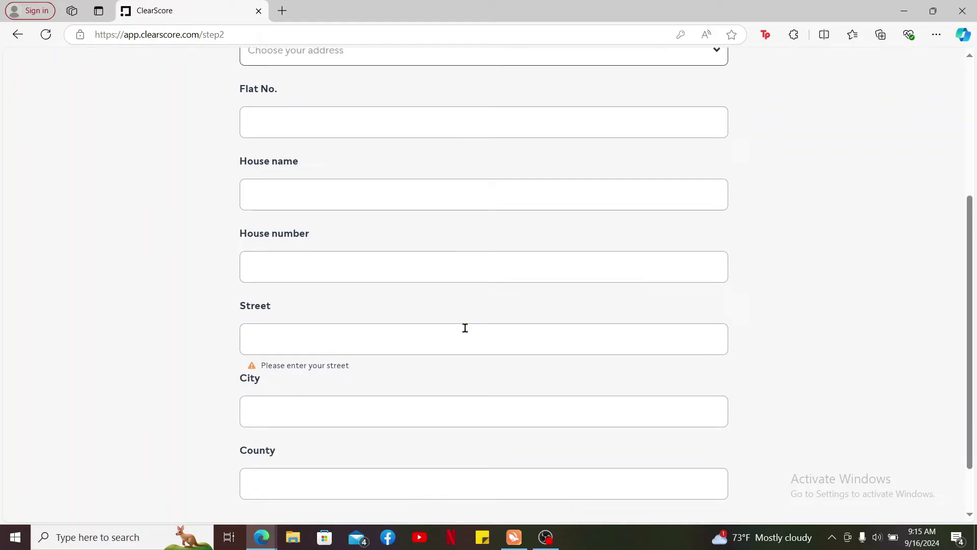
pyautogui.scroll(-1, 464, 327)
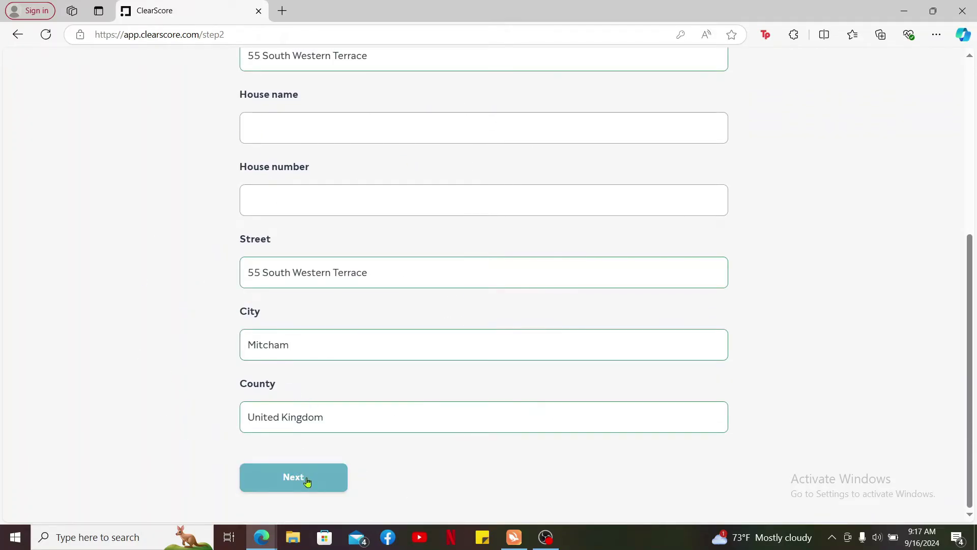
pyautogui.click(308, 482)
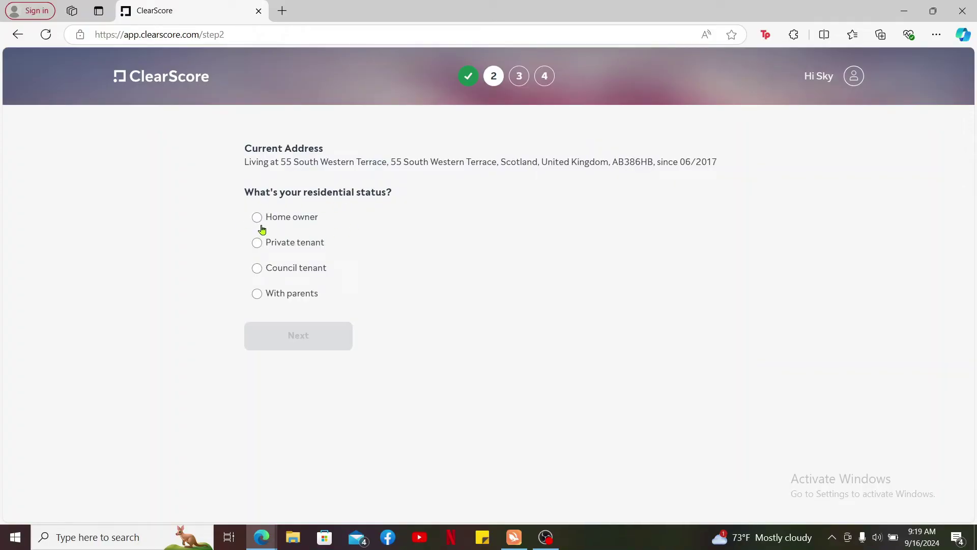
# Submit the residential status and continue to step 3.
pyautogui.click(258, 267)
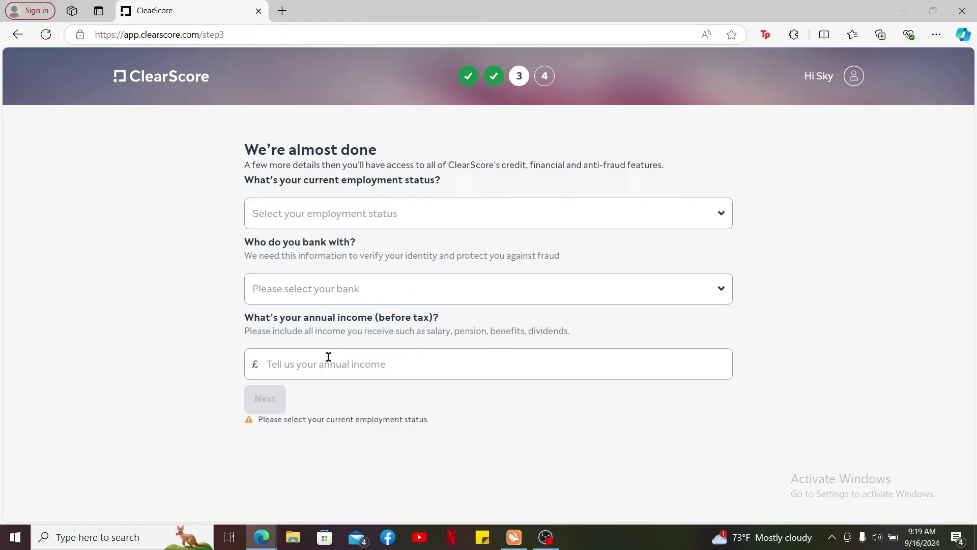
# Choose Full time employed and Natwest, enter £500,000 annual income, and submit.
pyautogui.click(718, 212)
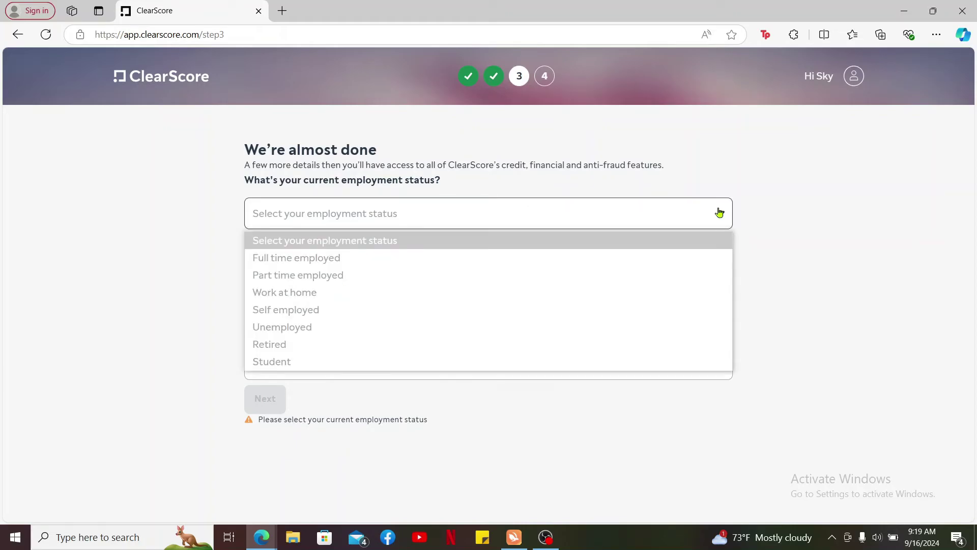
pyautogui.click(345, 258)
pyautogui.click(424, 299)
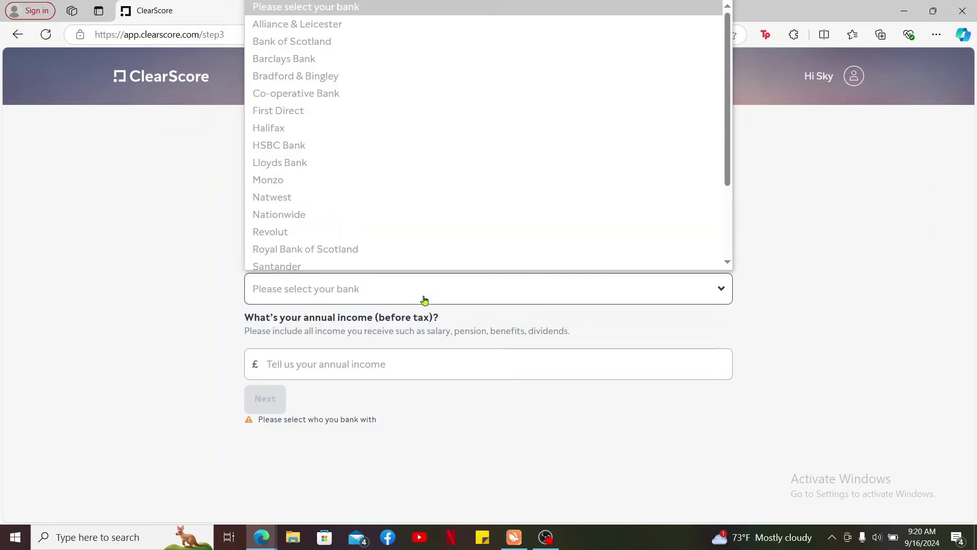
pyautogui.click(318, 200)
pyautogui.click(384, 363)
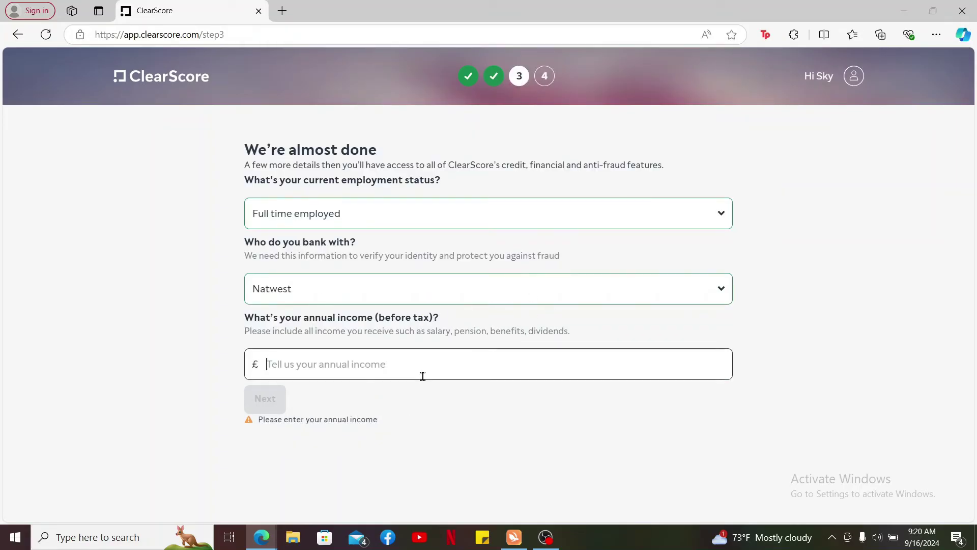
pyautogui.write('500,000')
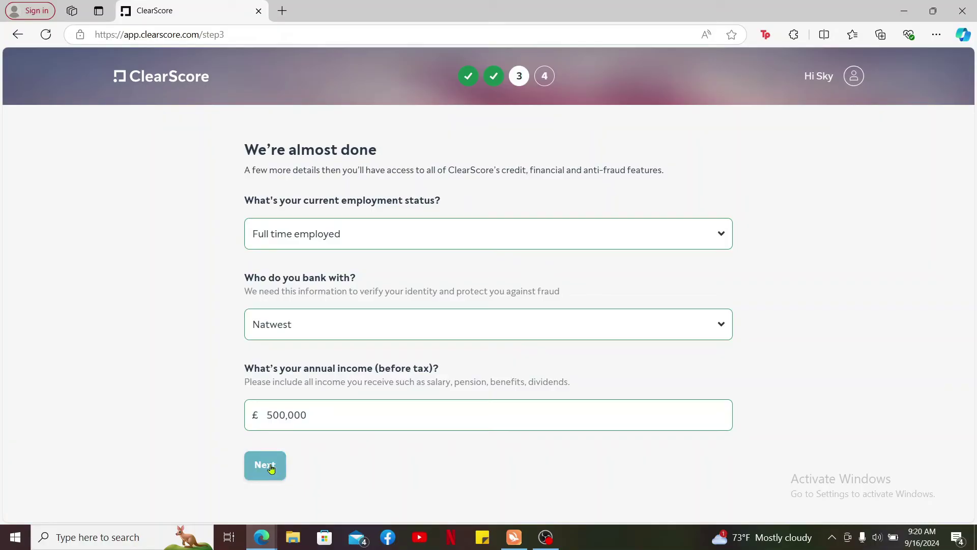
pyautogui.click(268, 466)
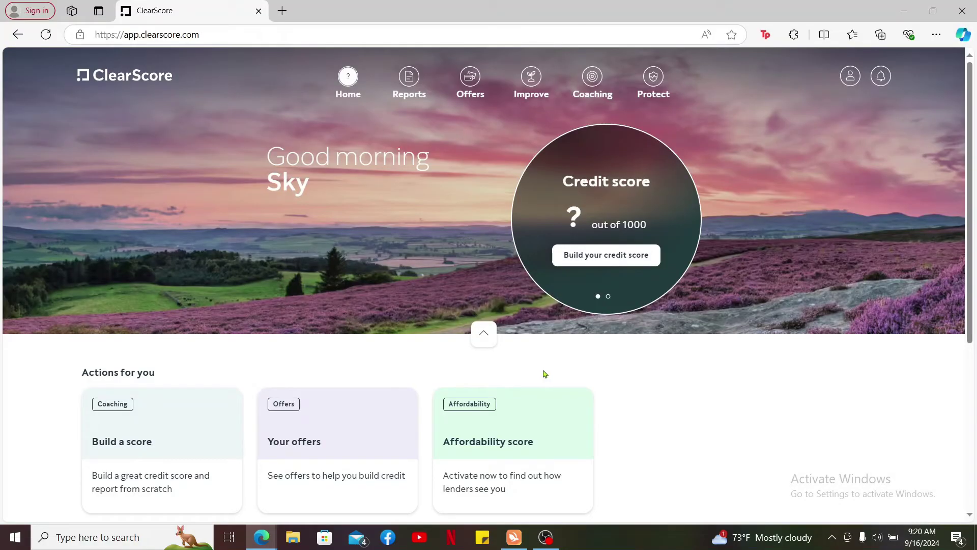
pyautogui.scroll(-3, 698, 249)
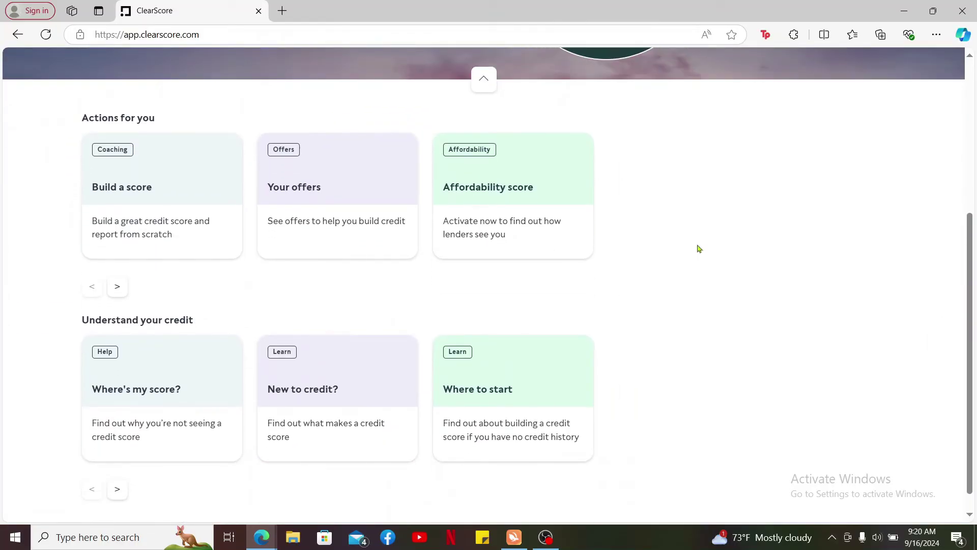
pyautogui.scroll(4, 698, 248)
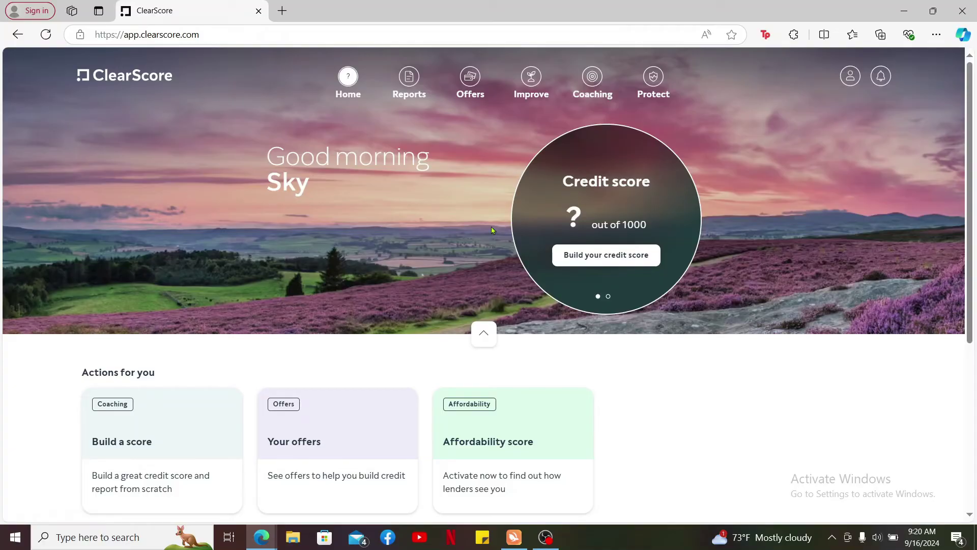
pyautogui.scroll(-1, 489, 369)
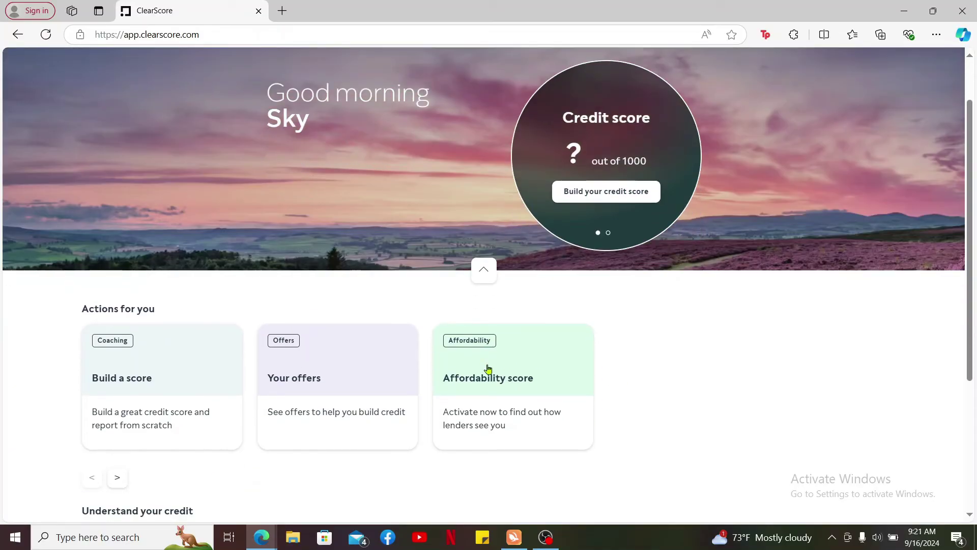
pyautogui.scroll(1, 488, 369)
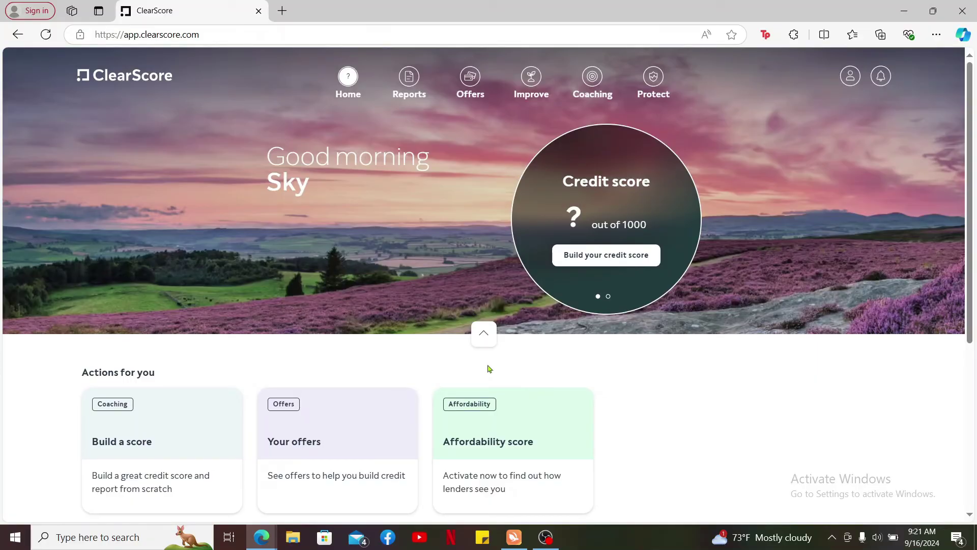
pyautogui.scroll(-1, 506, 389)
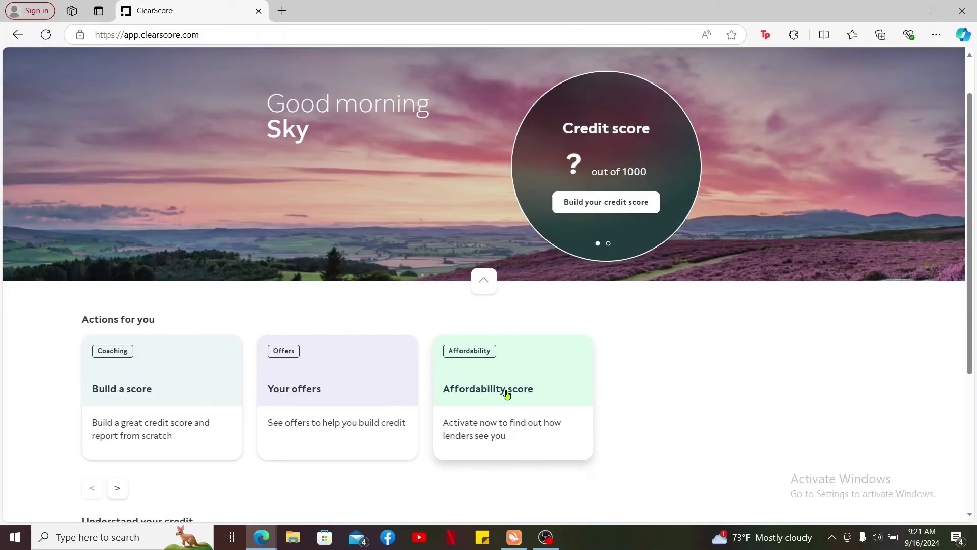
pyautogui.scroll(-3, 506, 395)
pyautogui.scroll(4, 506, 395)
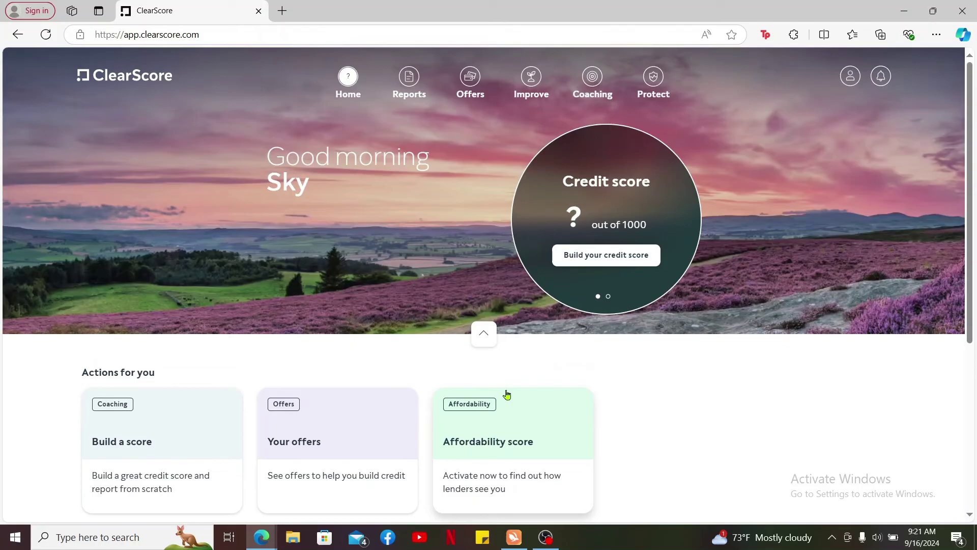
# Visit the Reports section, then the Offers section.
pyautogui.click(410, 85)
pyautogui.click(487, 93)
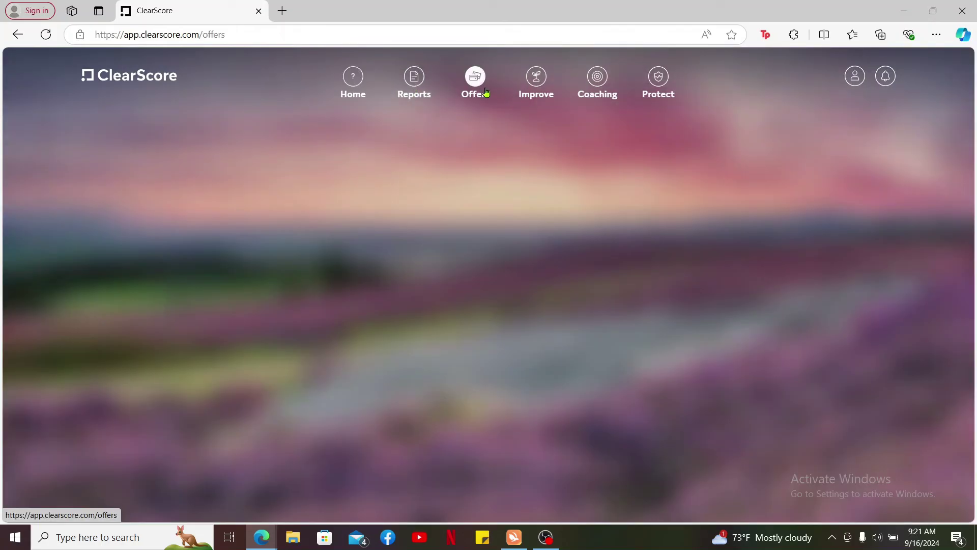